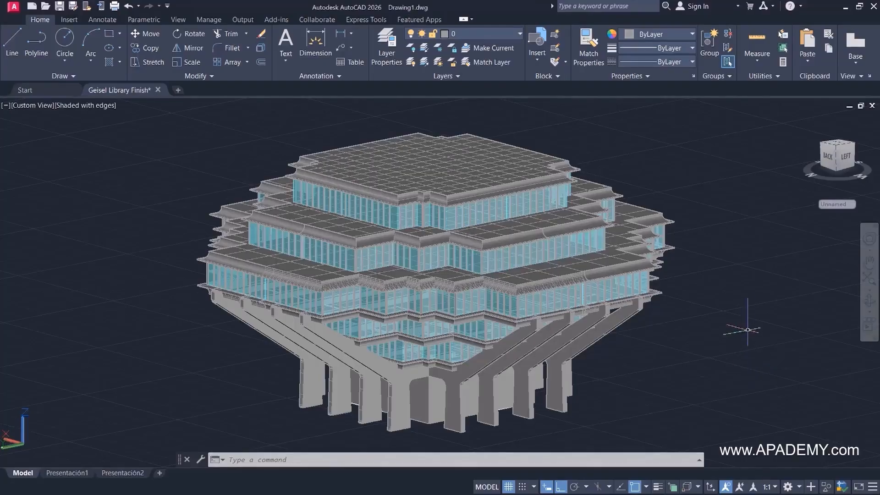
shift+middle_drag(743, 320, 595, 349)
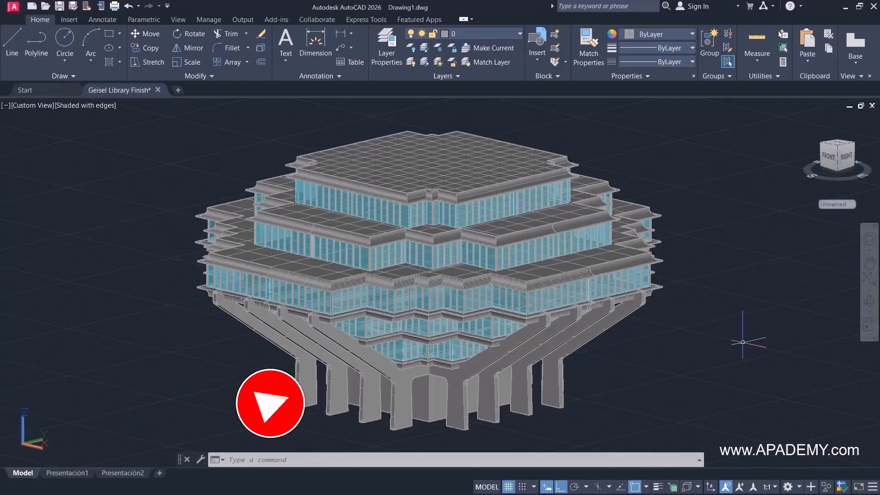
shift+middle_drag(747, 326, 625, 324)
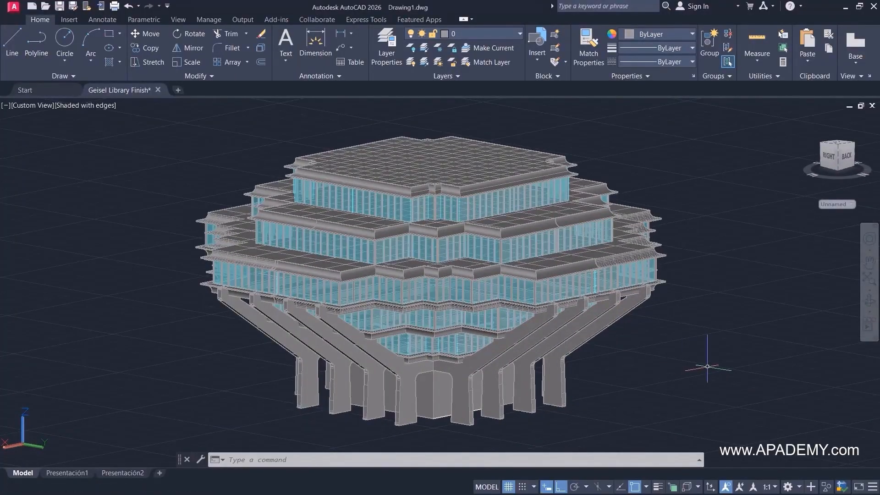
shift+middle_drag(698, 366, 664, 363)
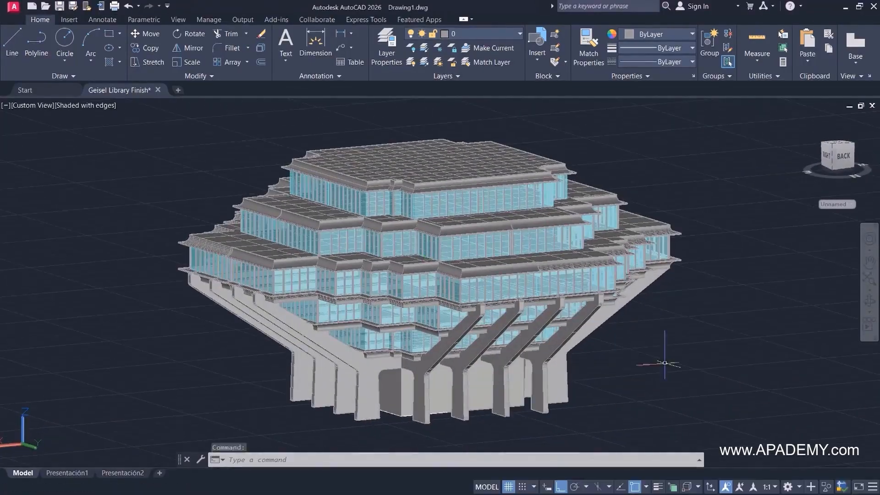
- Switch to the 3D Modeling workspace and show the building in the Front view with the Front UCS
click(791, 490)
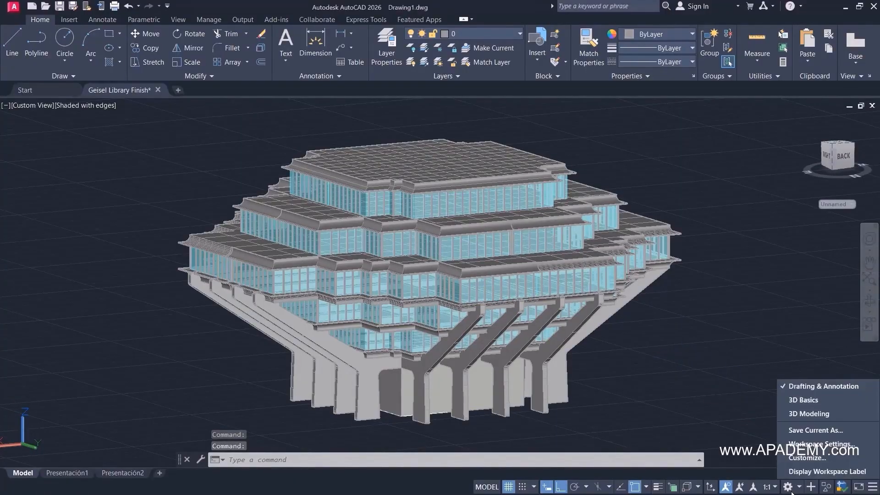
click(785, 413)
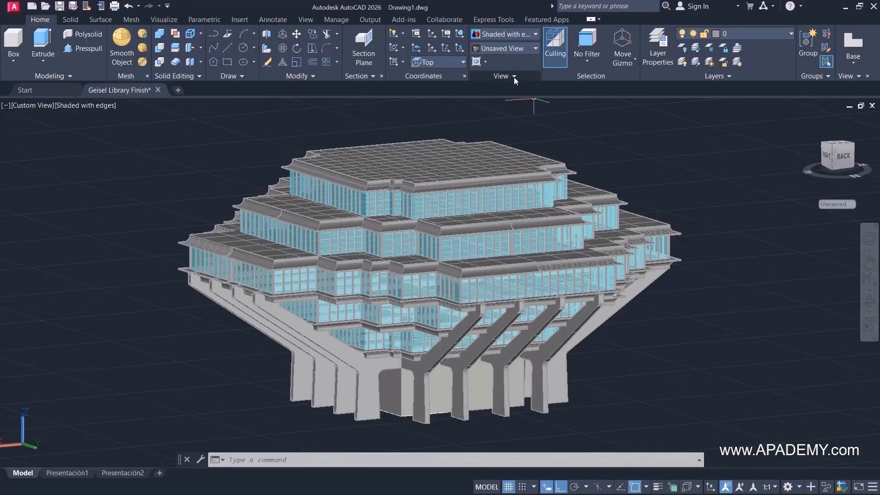
click(531, 49)
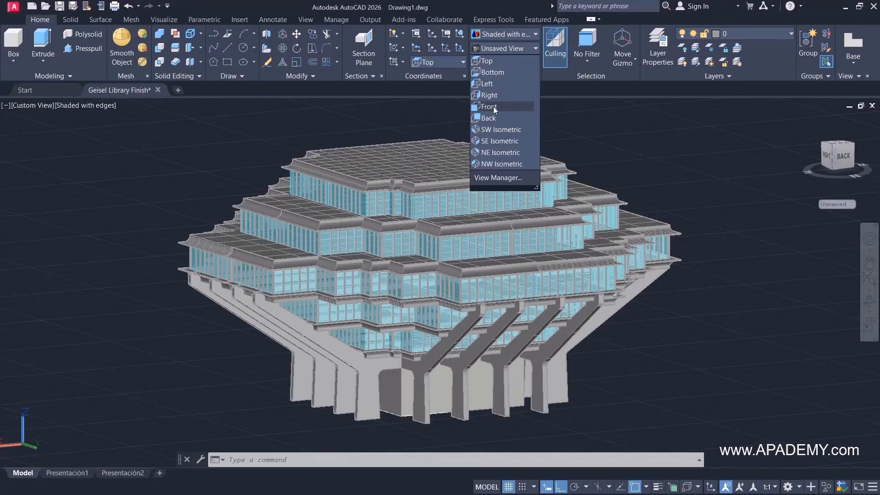
click(493, 107)
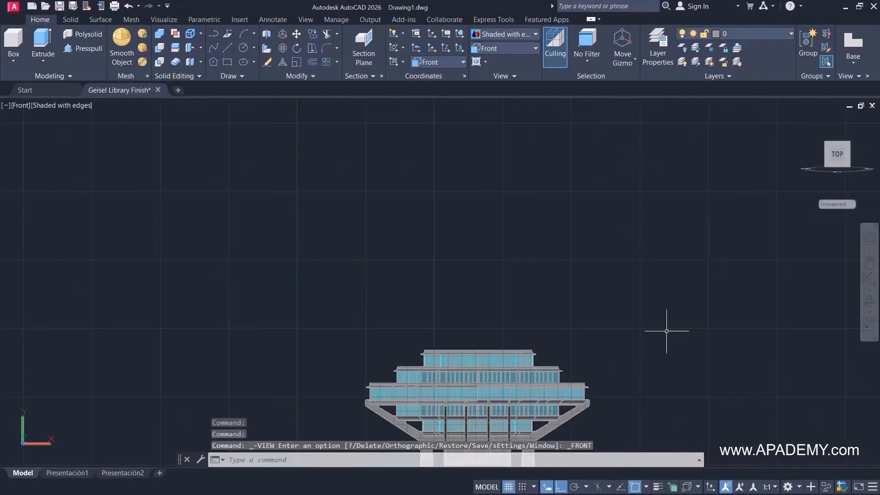
middle_drag(675, 356, 645, 260)
scroll(569, 332, up, 2)
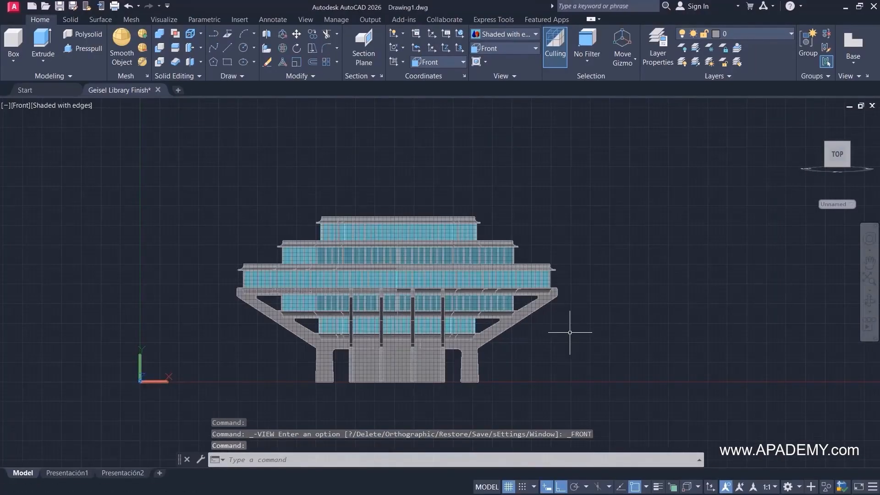
middle_drag(570, 332, 583, 317)
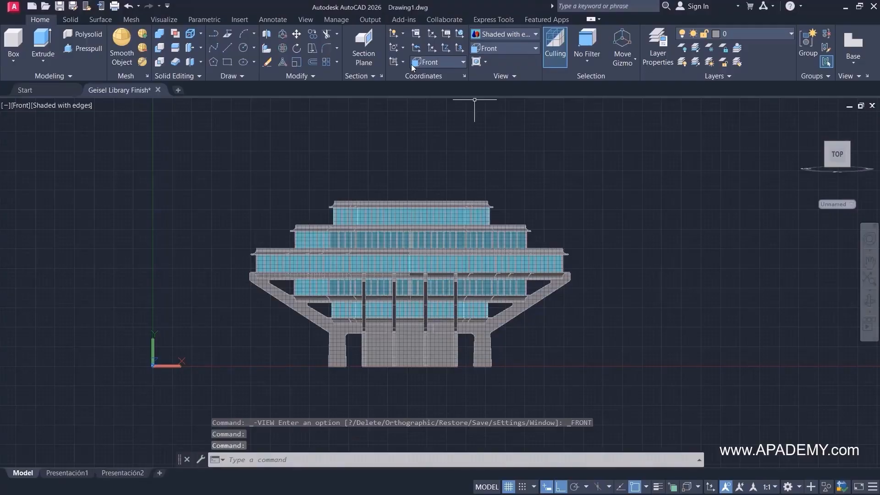
click(451, 63)
click(431, 143)
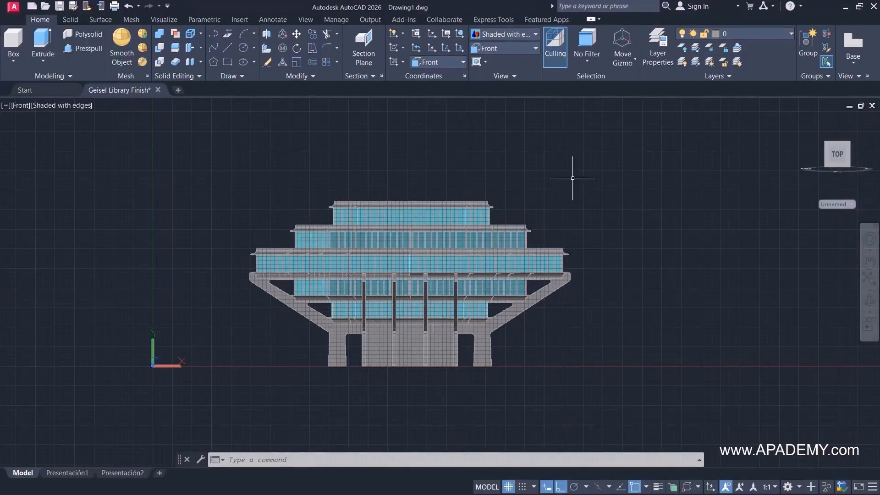
- Turn off the grid and set the visual style to 2D Wireframe
click(508, 487)
middle_drag(652, 301, 579, 286)
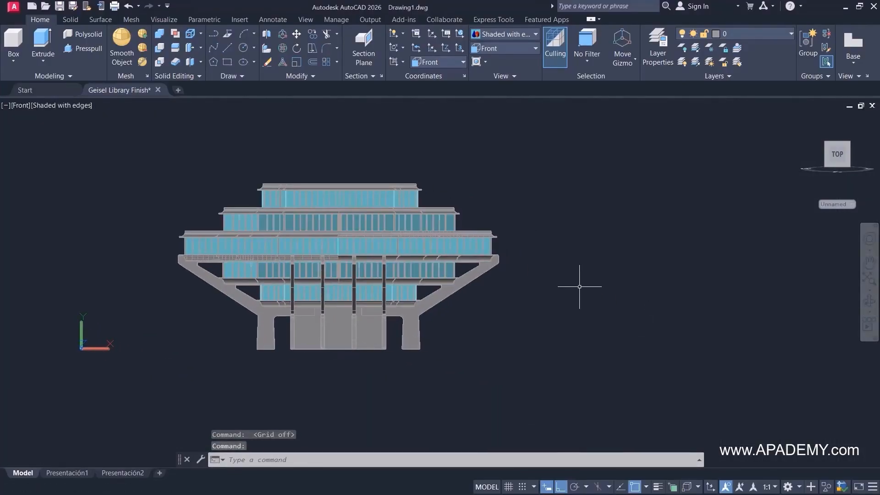
click(527, 33)
click(493, 57)
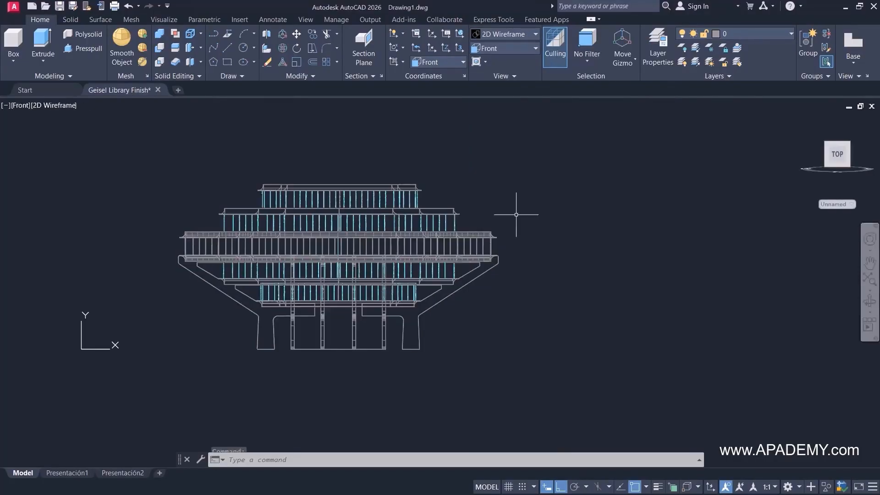
middle_drag(574, 249, 524, 254)
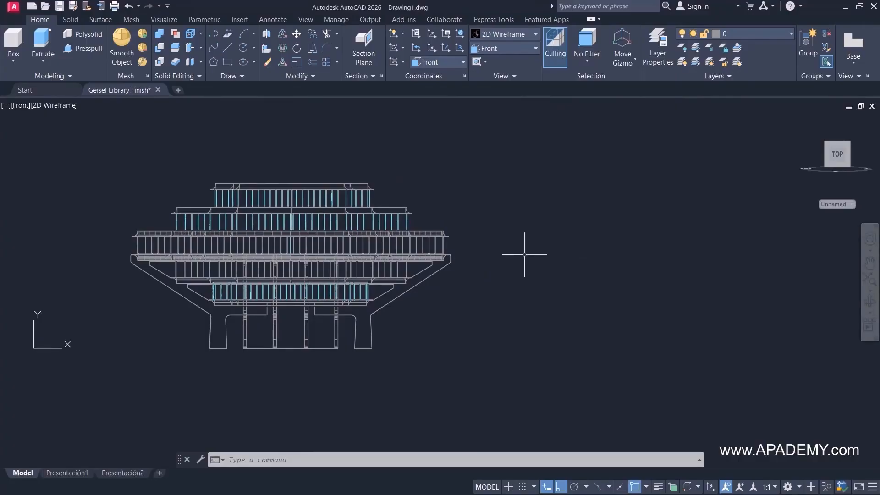
- Start a Flatshot of the building from the front view
click(369, 75)
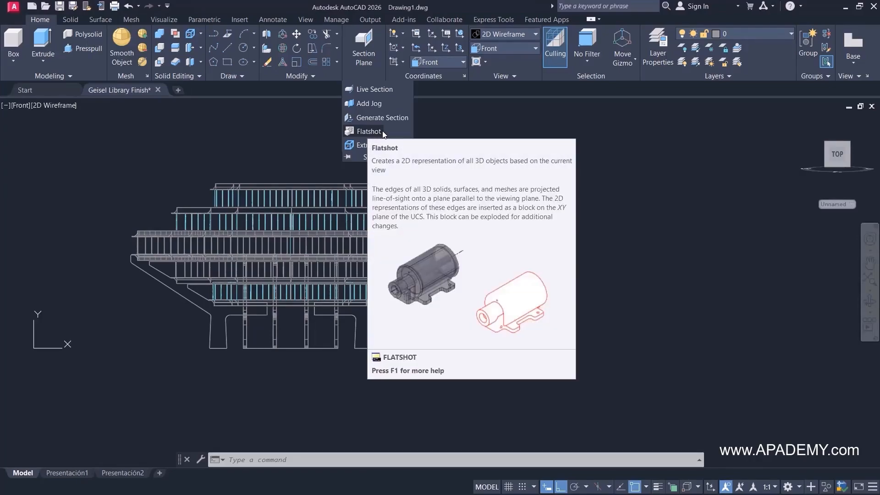
click(368, 131)
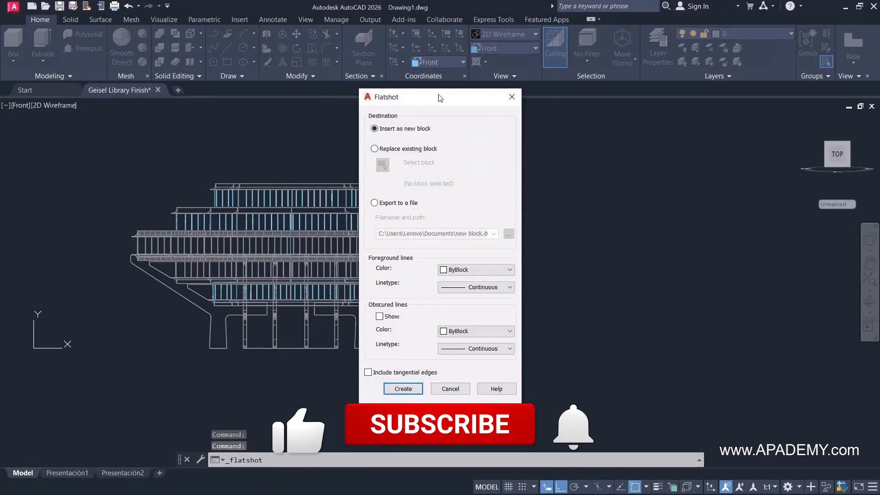
drag(436, 96, 537, 95)
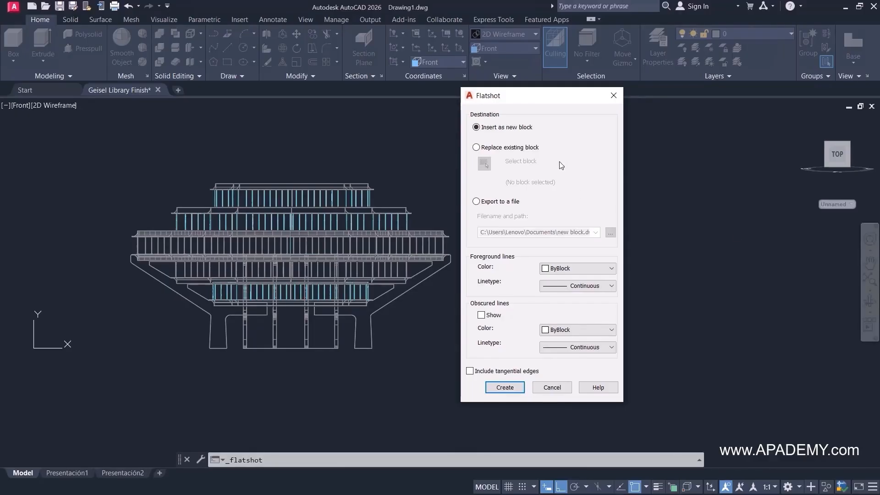
- Try the Flatshot destination, foreground color and obscured-line options, ending on Insert as new block with obscured lines hidden
click(476, 147)
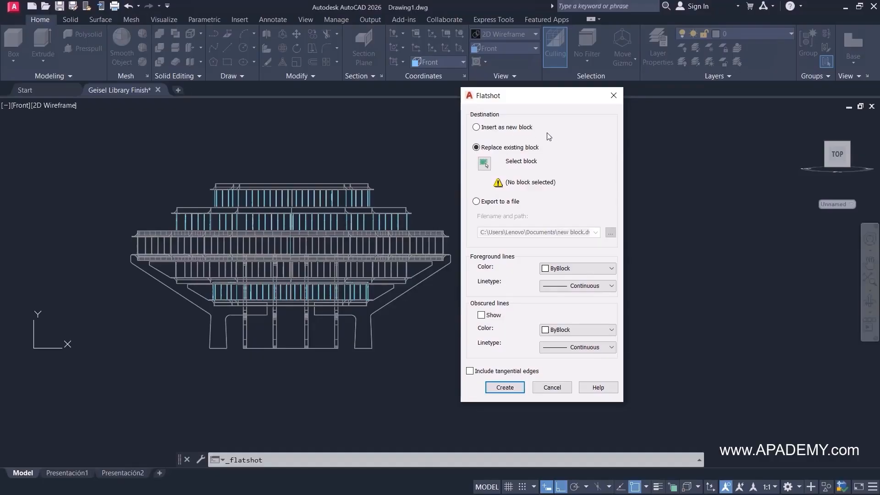
click(476, 128)
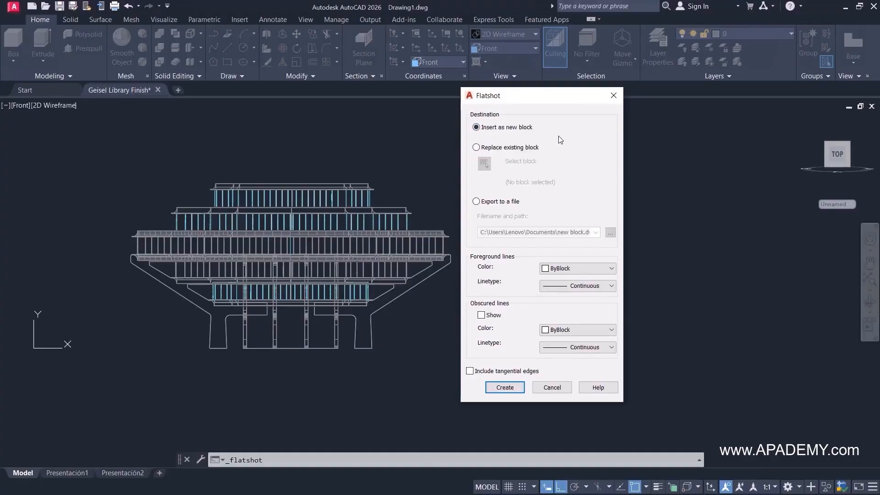
click(476, 202)
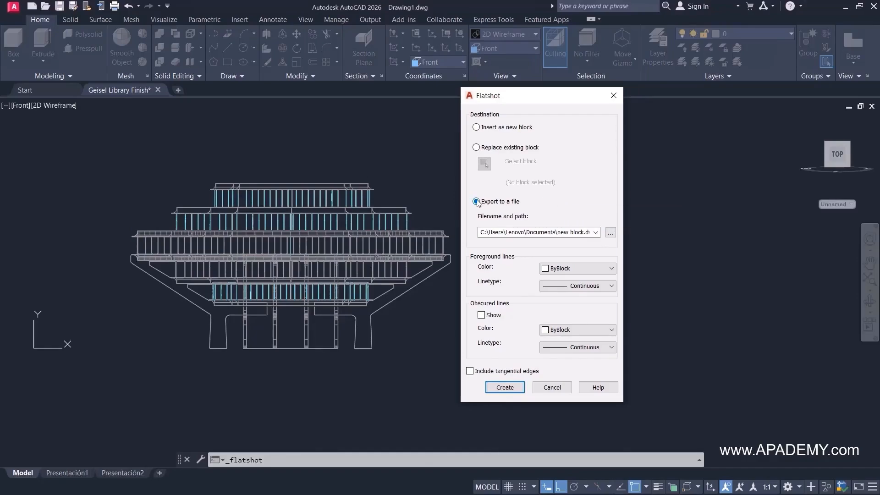
click(478, 128)
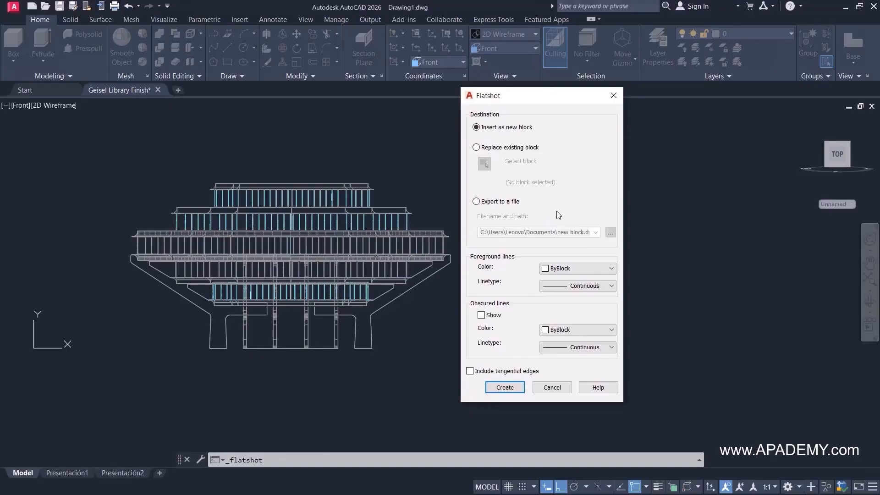
click(590, 271)
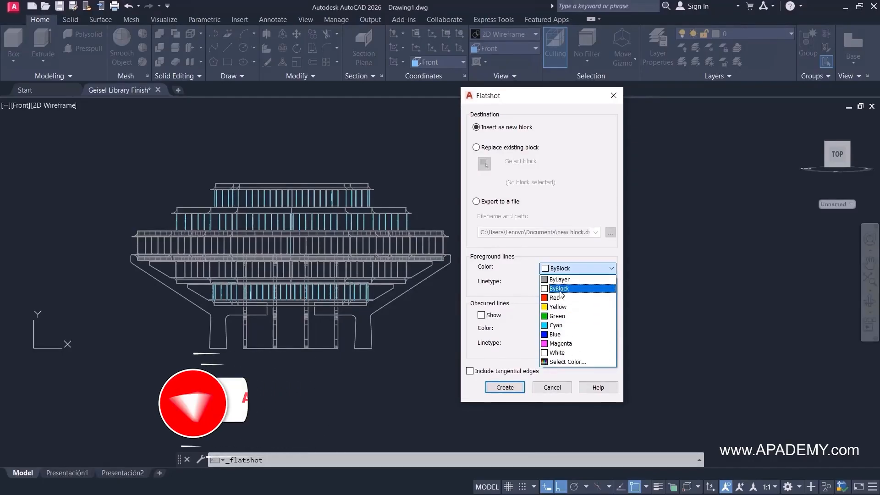
click(572, 249)
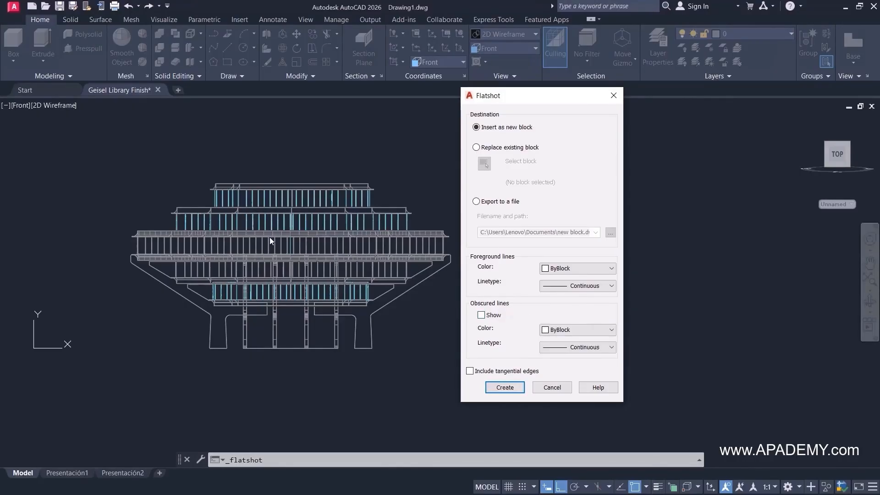
click(481, 316)
click(482, 316)
- Create the flatshot and insert the front elevation block beside the 3D model at scale 1 and rotation 0
click(513, 392)
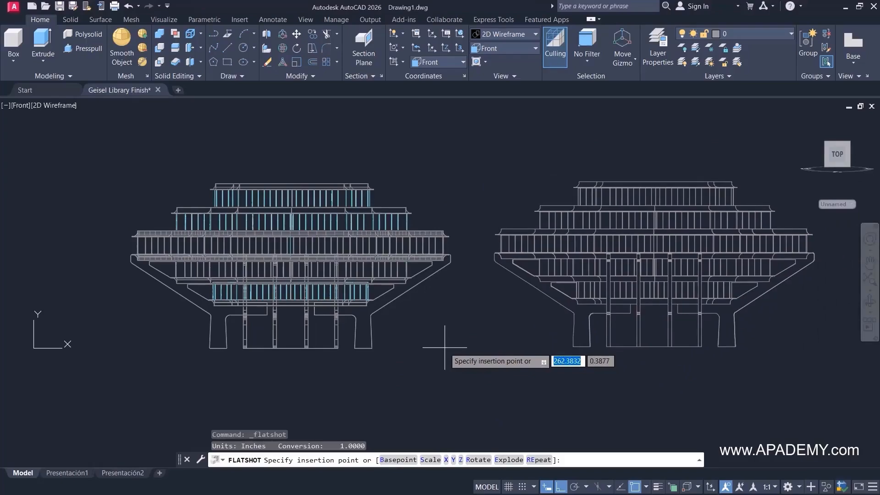
click(446, 348)
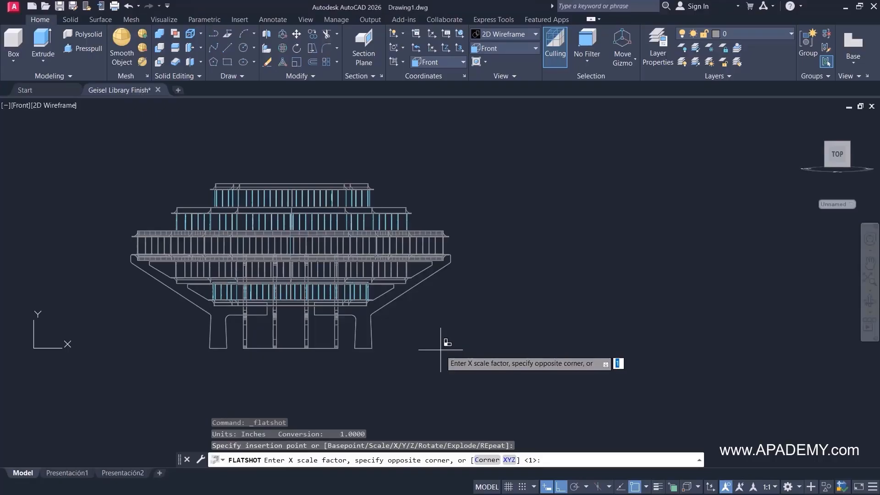
key(Return)
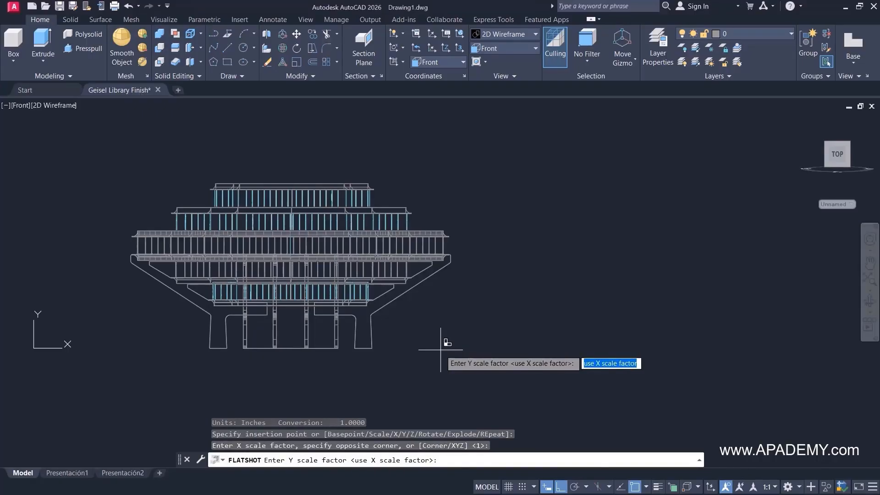
key(Return)
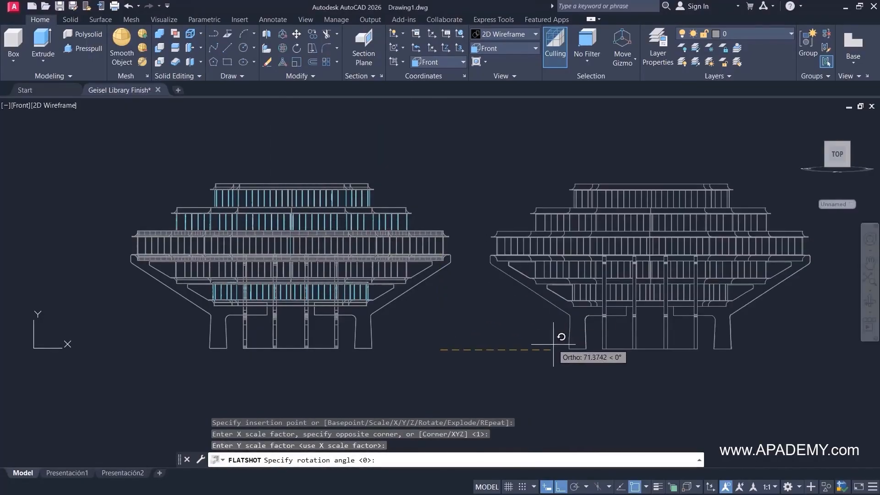
click(603, 384)
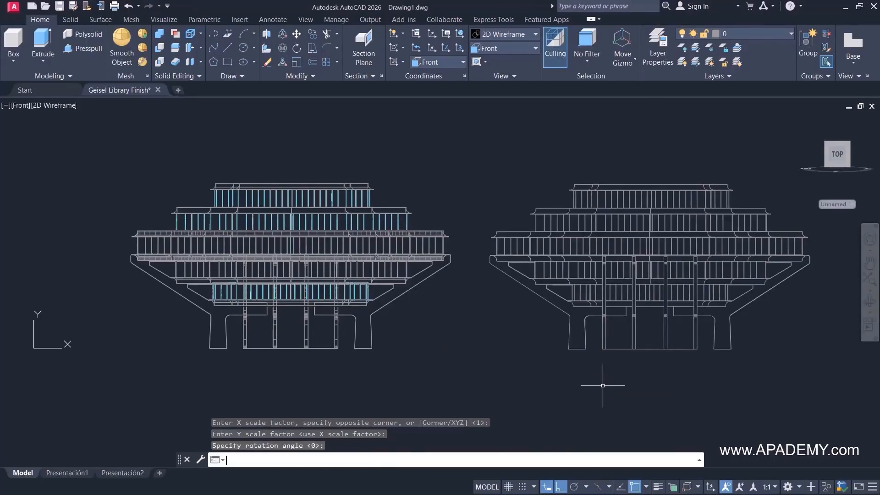
- Explode the flattened front elevation block into individual lines
middle_drag(637, 361, 504, 362)
scroll(481, 275, up, 3)
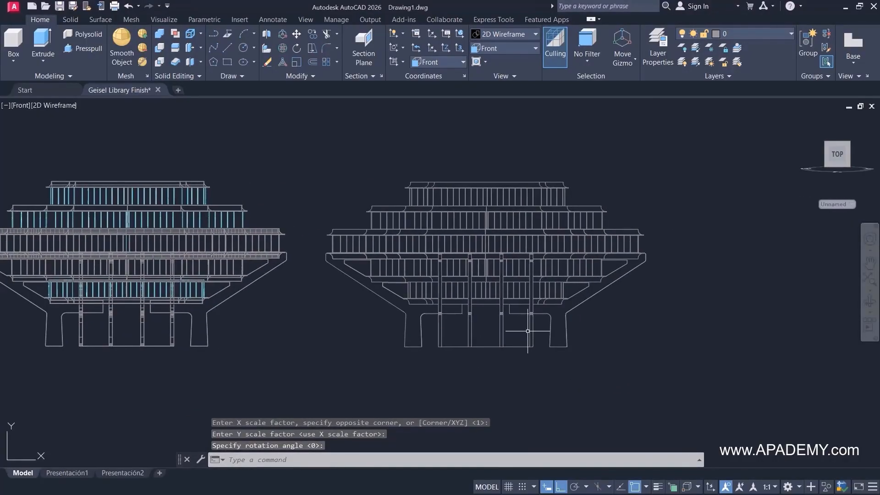
mouse_move(482, 275)
middle_down()
mouse_move(518, 297)
mouse_move(507, 318)
middle_up()
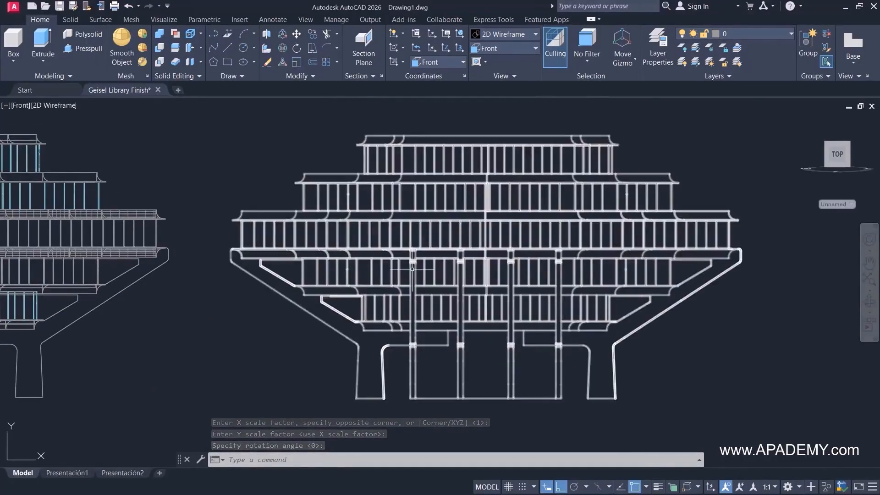
middle_drag(258, 330, 403, 339)
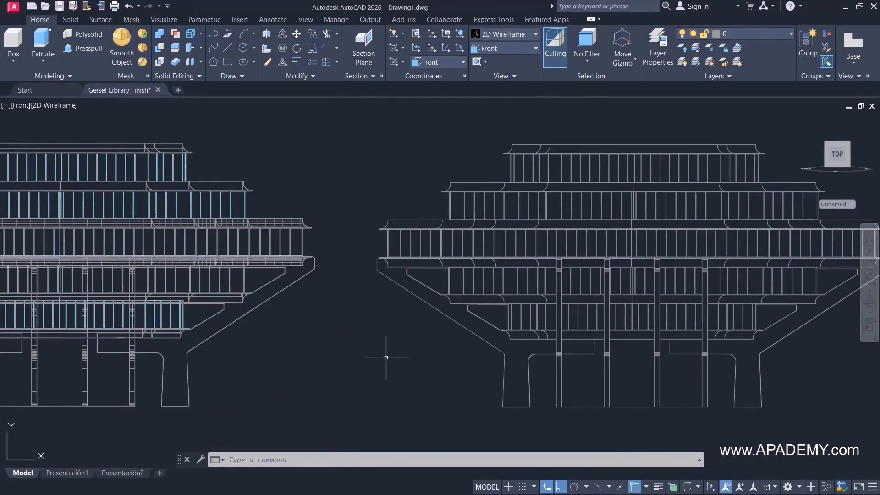
middle_drag(426, 371, 328, 365)
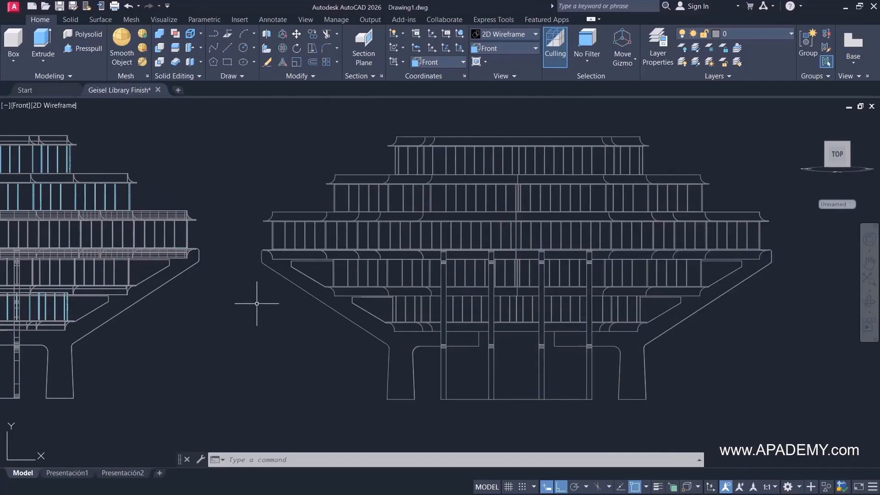
click(727, 142)
click(667, 191)
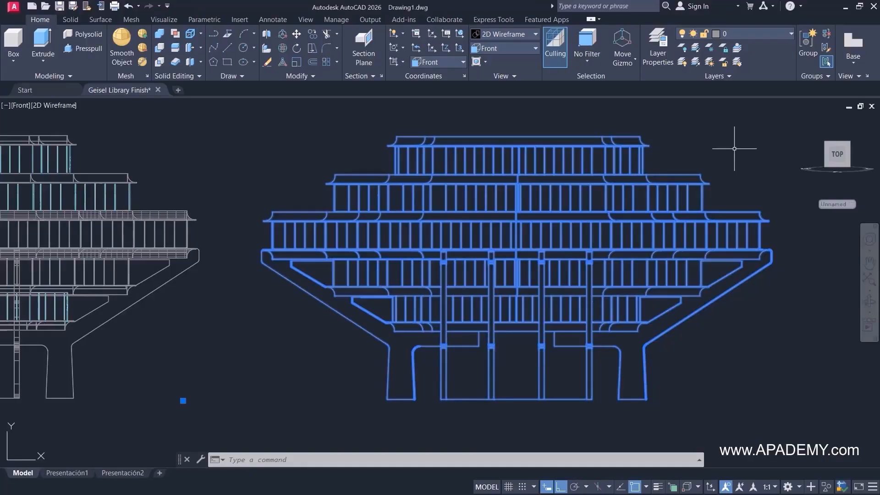
text(x)
key(Return)
- Test-select lines in the upper floors of the exploded elevation to check that they are separate objects
click(568, 133)
click(542, 154)
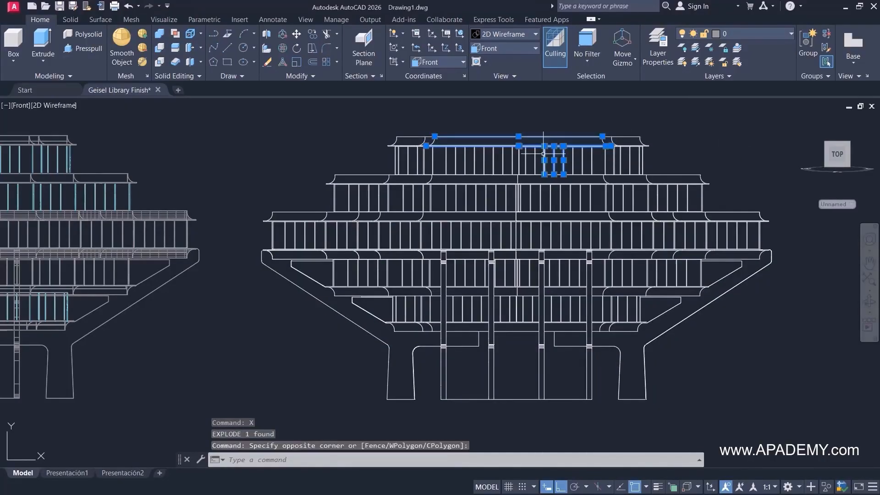
key(Escape)
click(685, 155)
click(676, 212)
key(Escape)
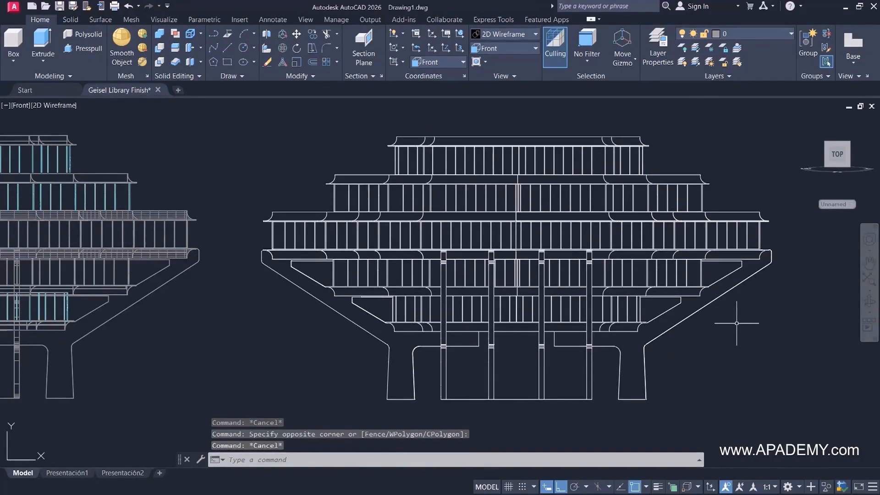
- Erase the stray vertical lines at the center of the roof band between the top and second floors
mouse_move(480, 284)
middle_down()
mouse_move(590, 303)
mouse_move(504, 282)
middle_up()
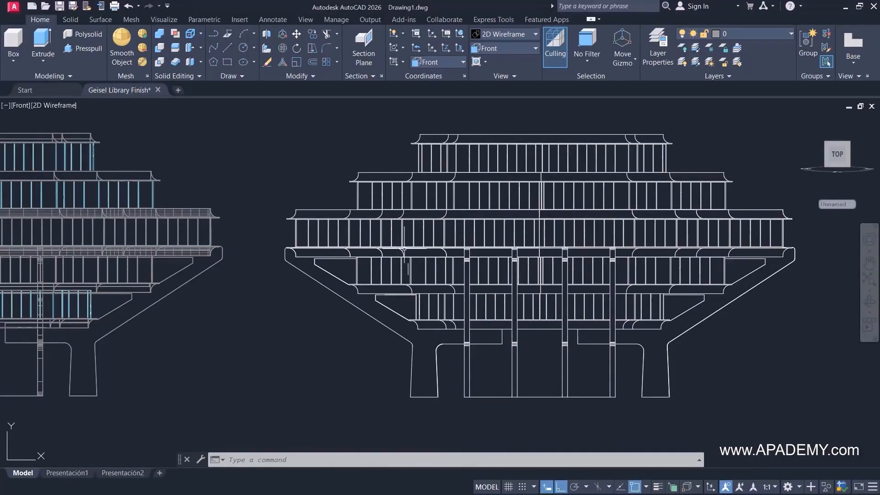
scroll(404, 250, up, 6)
click(516, 222)
click(379, 237)
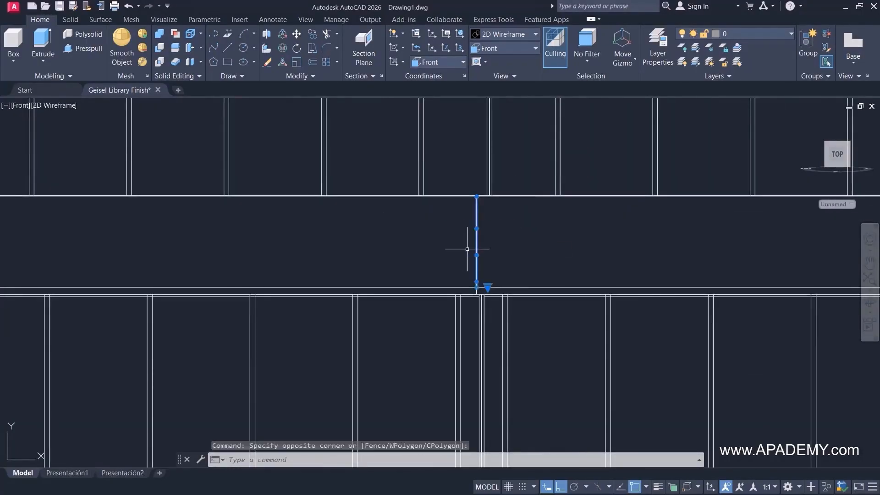
key(Delete)
scroll(535, 218, down, 6)
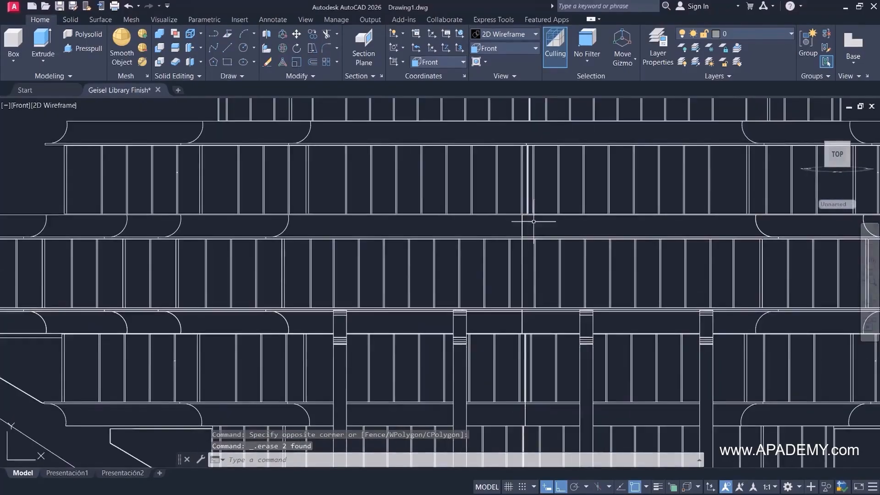
- Erase the stray central vertical lines in the bands directly above and below the widest floor
click(527, 231)
click(504, 229)
click(530, 317)
click(492, 320)
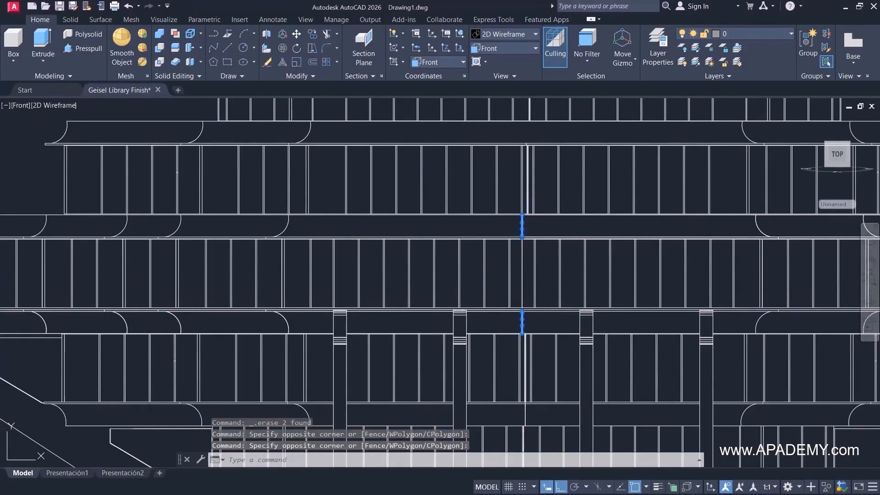
key(Delete)
scroll(621, 261, down, 6)
mouse_move(708, 325)
middle_down()
mouse_move(580, 318)
mouse_move(666, 336)
middle_up()
scroll(581, 317, up, 3)
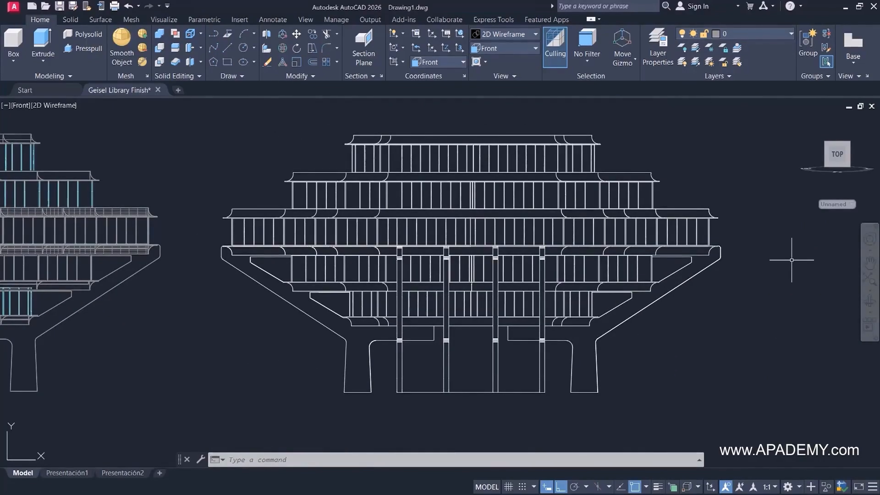